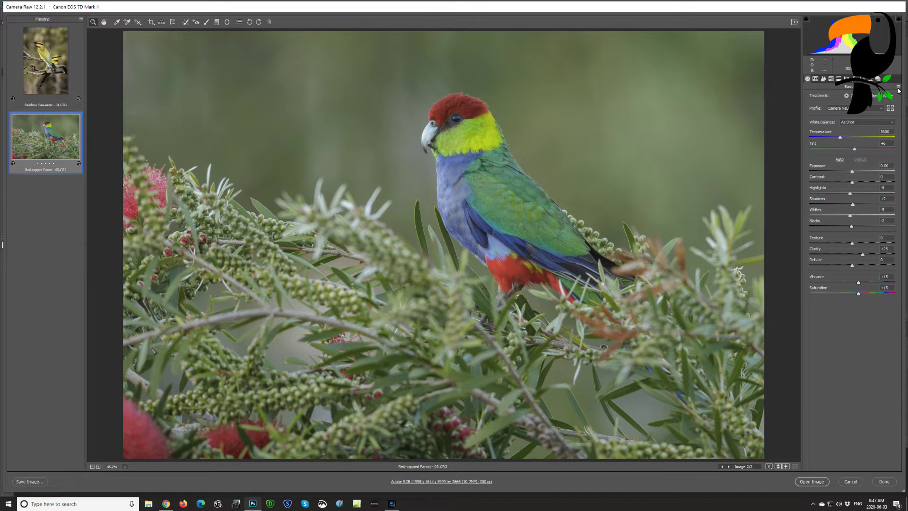
{"action": "left_click", "coordinate": [898, 88]}
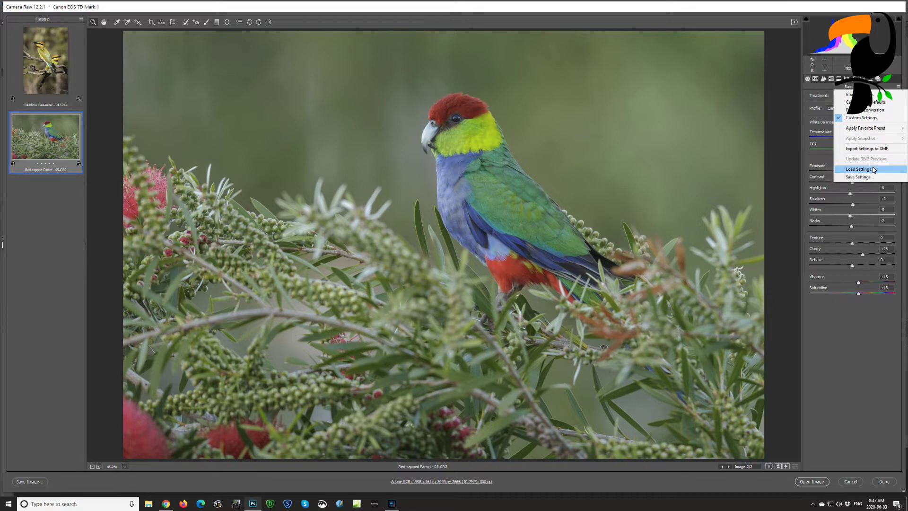
{"action": "left_click", "coordinate": [752, 10]}
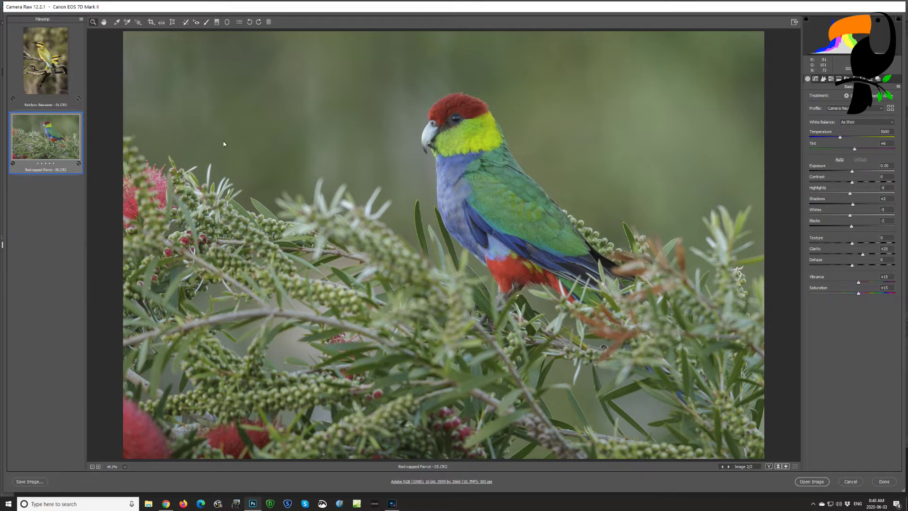
Step: In the Rainbow Bee-eater photo, set Exposure to +0.95, Highlights to -38, Vibrance to +32 and Saturation to +41
{"action": "left_click", "coordinate": [57, 78]}
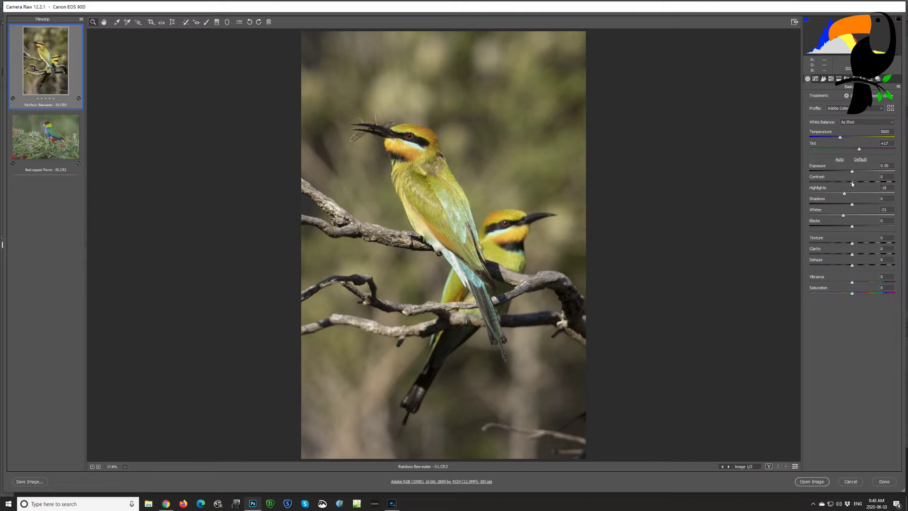
{"action": "left_click_drag", "start_coordinate": [854, 175], "coordinate": [835, 195]}
{"action": "left_click_drag", "start_coordinate": [853, 283], "coordinate": [870, 296]}
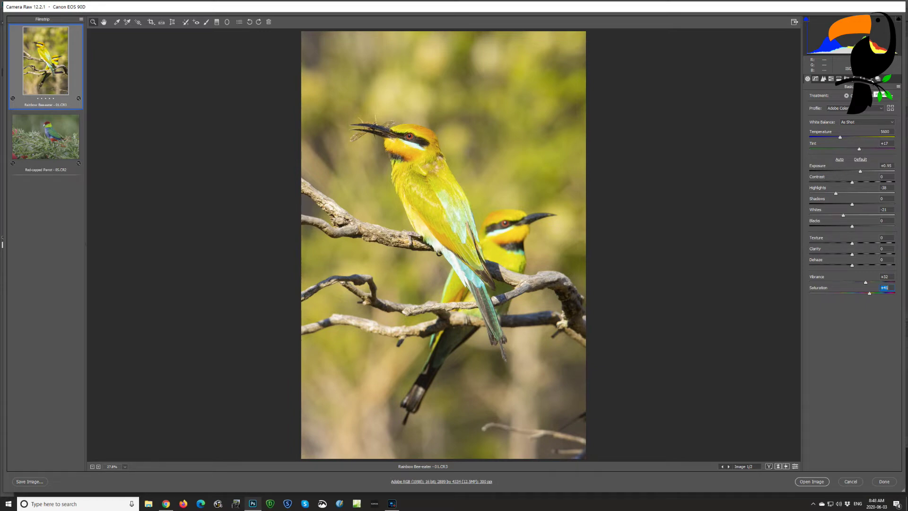
Step: Save the bee-eater photo's current settings as a new user preset named "90D - TEST EX"
{"action": "left_click", "coordinate": [870, 79]}
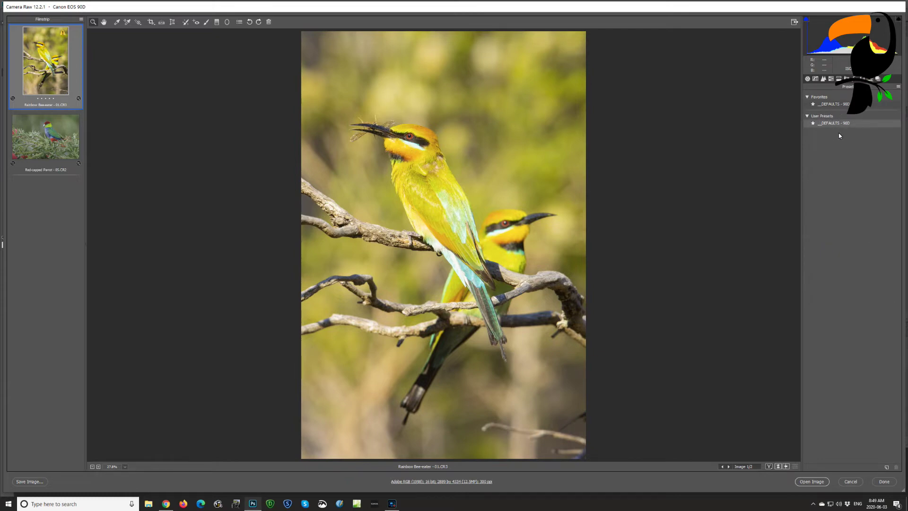
{"action": "left_click", "coordinate": [887, 467]}
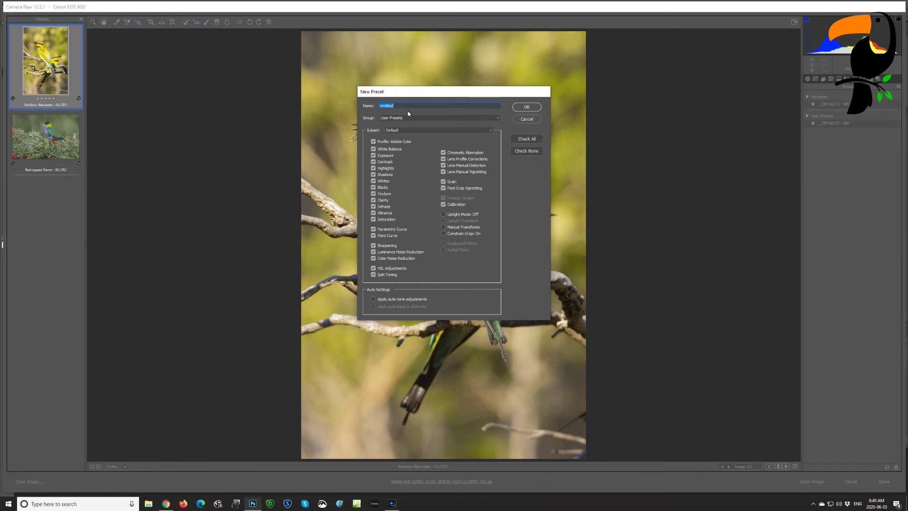
{"action": "type", "text": "90D - TEST EX"}
{"action": "left_click", "coordinate": [525, 108]}
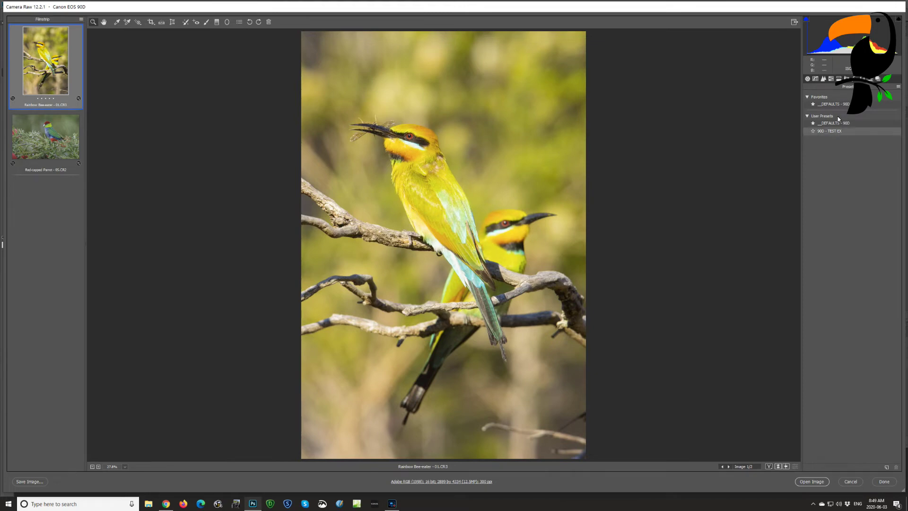
Step: Add the "90D - TEST EX" preset to the favorites and apply it to the bee-eater photo
{"action": "left_click", "coordinate": [814, 131]}
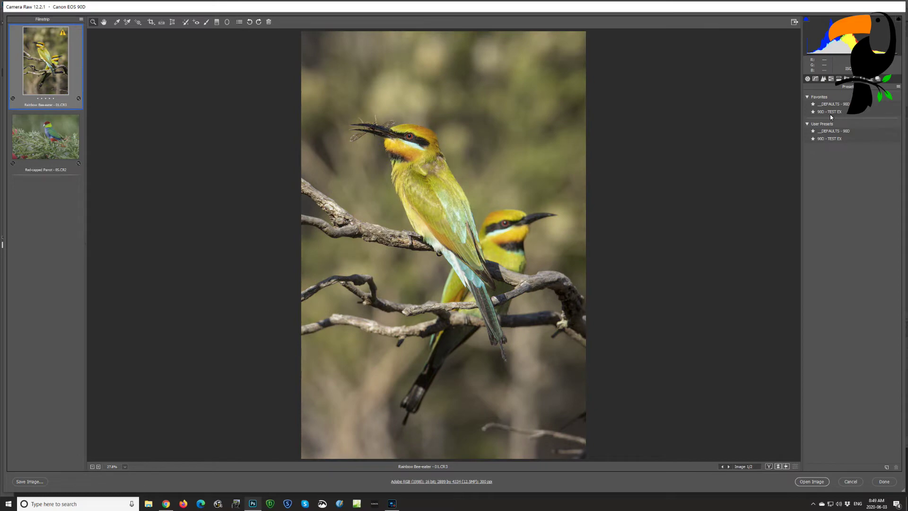
{"action": "left_click", "coordinate": [831, 112]}
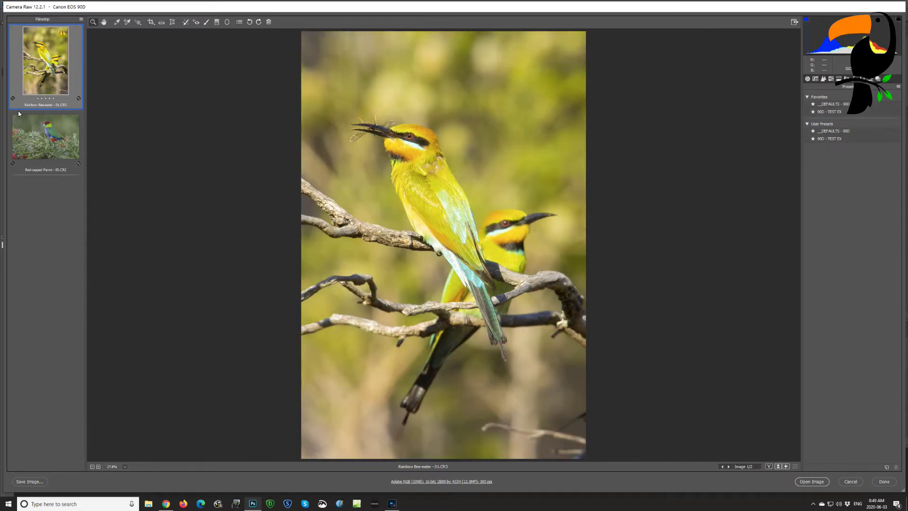
Step: In the Red-capped Parrot photo, set Exposure to +2.45, Shadows to +47, Blacks to -64 and Dehaze to -43
{"action": "left_click", "coordinate": [47, 134]}
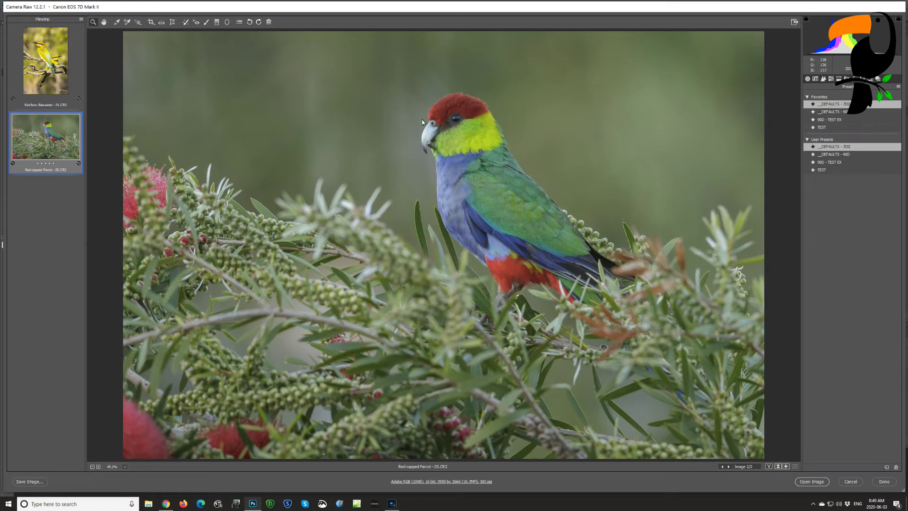
{"action": "left_click", "coordinate": [808, 80]}
{"action": "left_click_drag", "start_coordinate": [853, 172], "coordinate": [873, 172]}
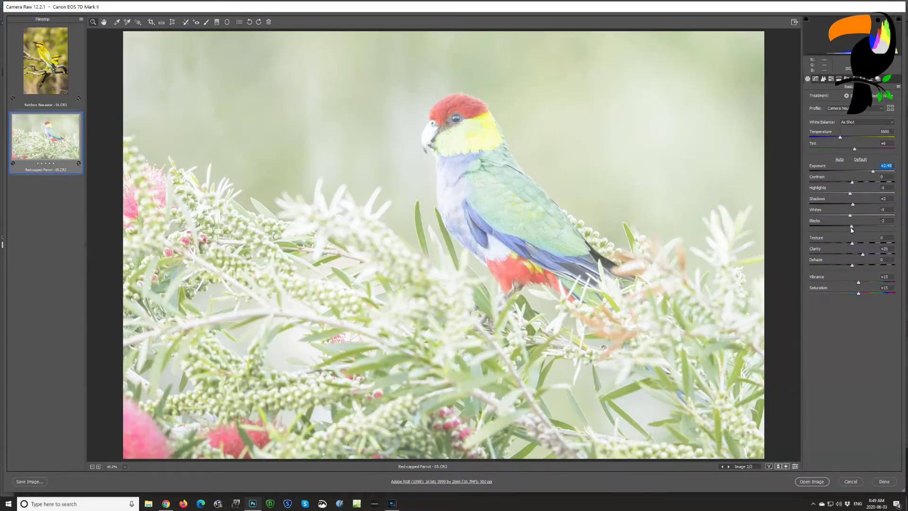
{"action": "left_click_drag", "start_coordinate": [851, 226], "coordinate": [871, 204]}
{"action": "left_click_drag", "start_coordinate": [852, 266], "coordinate": [827, 266]}
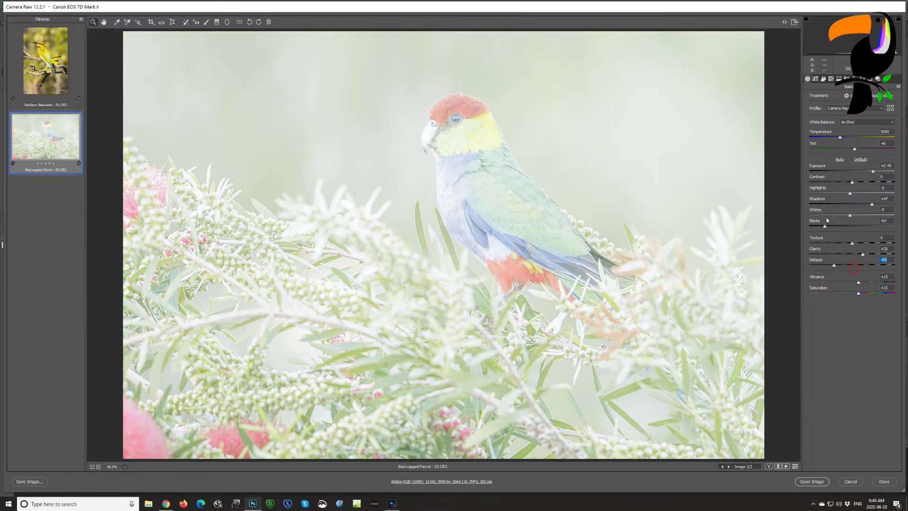
Step: Save the parrot photo's settings as a new user preset named "7D II - TEST EX" and add it to the favorites
{"action": "left_click", "coordinate": [871, 79]}
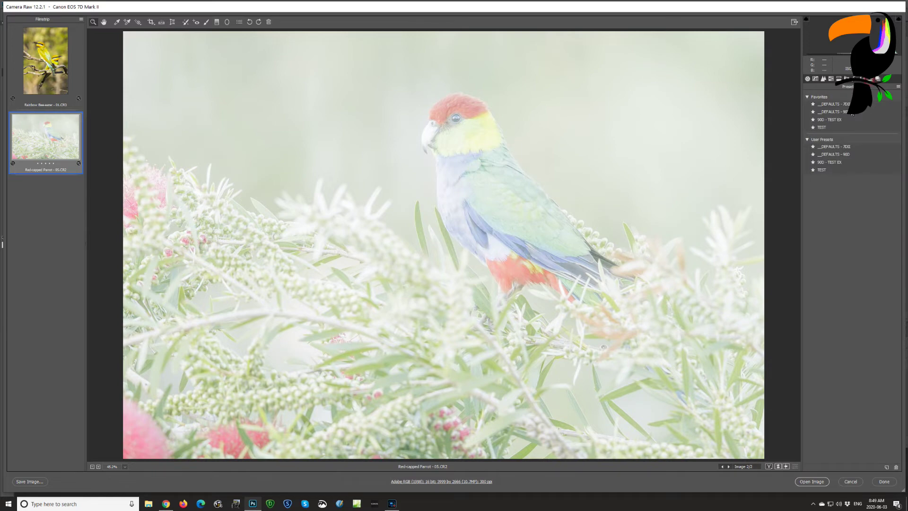
{"action": "left_click", "coordinate": [887, 468]}
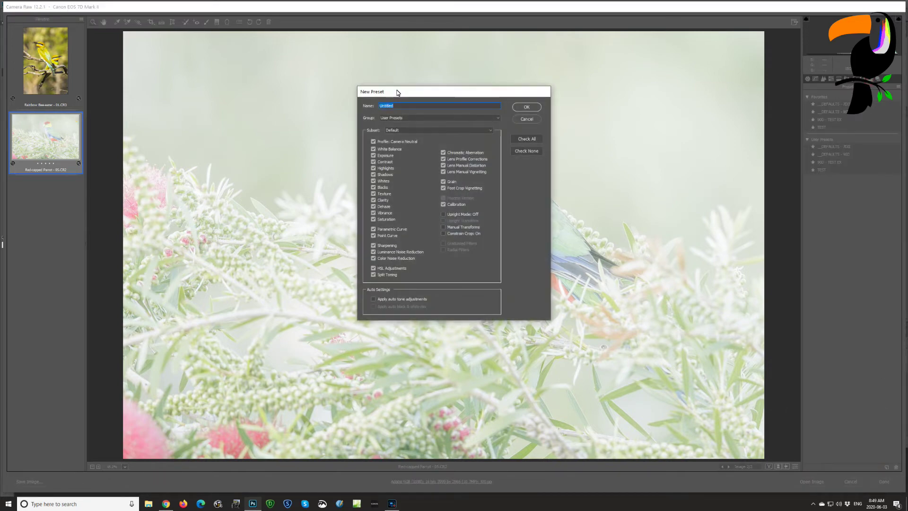
{"action": "type", "text": "7D II - TEST EX"}
{"action": "left_click", "coordinate": [527, 108]}
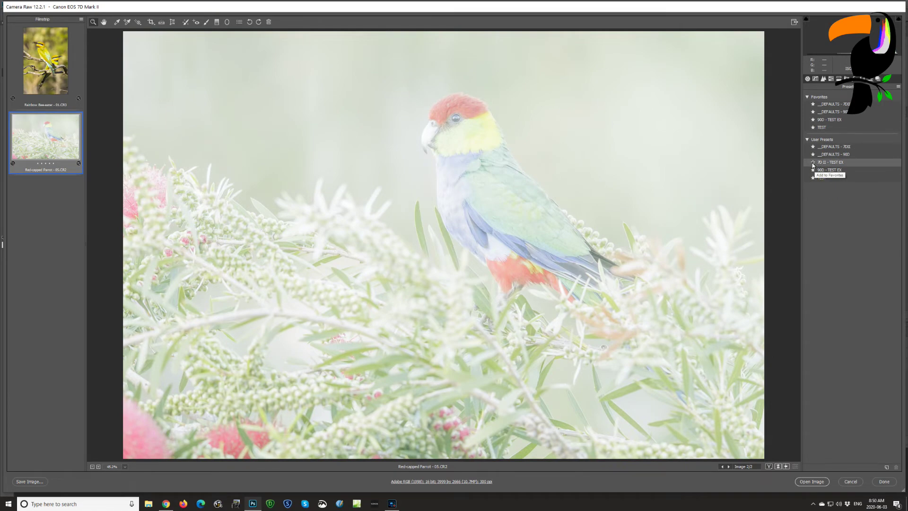
{"action": "left_click", "coordinate": [814, 162]}
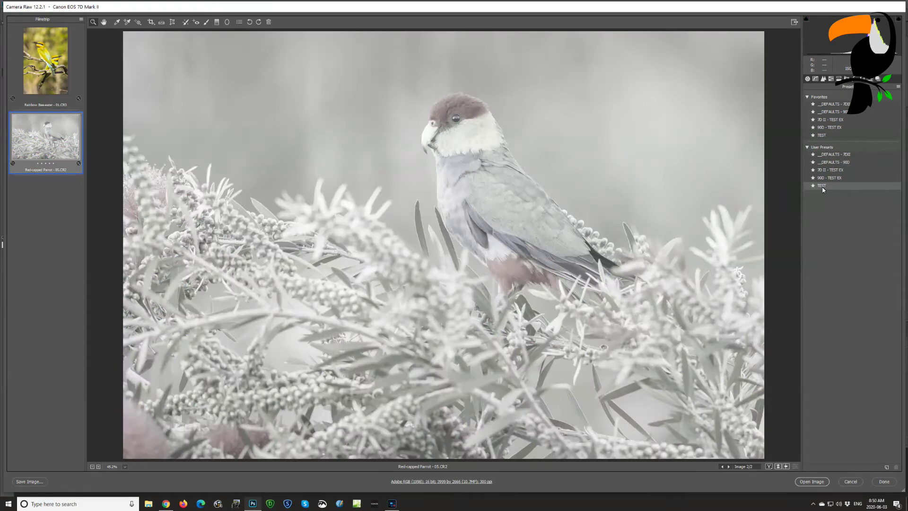
Step: Apply the old "TEST" preset to the parrot photo and delete that preset from the list
{"action": "left_click", "coordinate": [823, 187]}
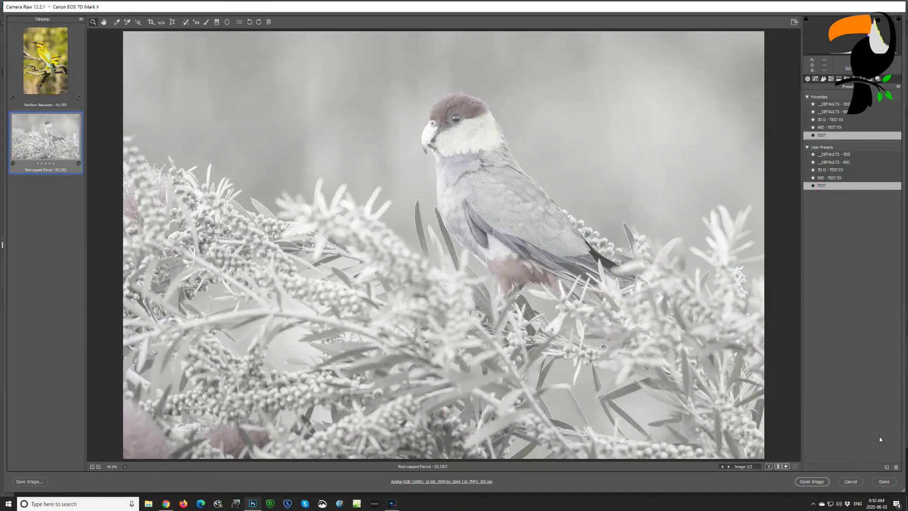
{"action": "left_click", "coordinate": [897, 469]}
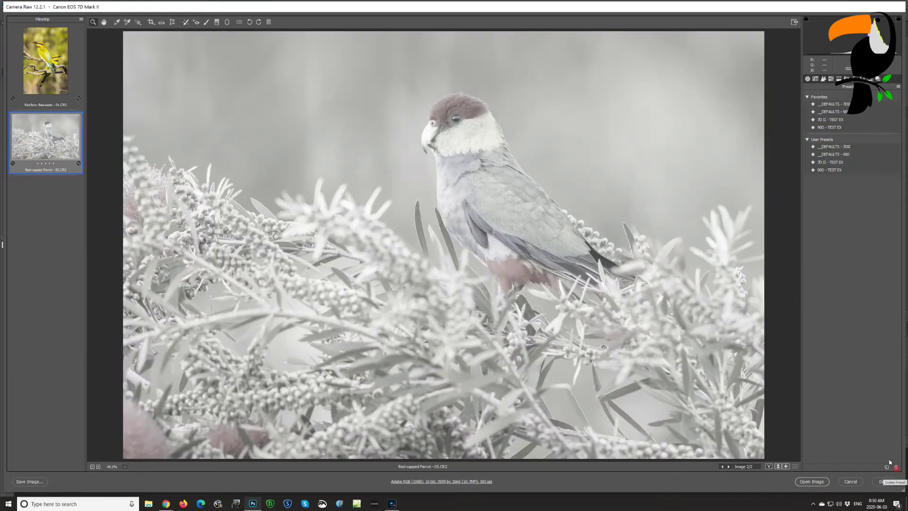
{"action": "left_click", "coordinate": [828, 163]}
Step: With the bee-eater photo selected, set the raw default for the Canon EOS 90D to the "90D - TEST EX" preset
{"action": "left_click", "coordinate": [39, 65]}
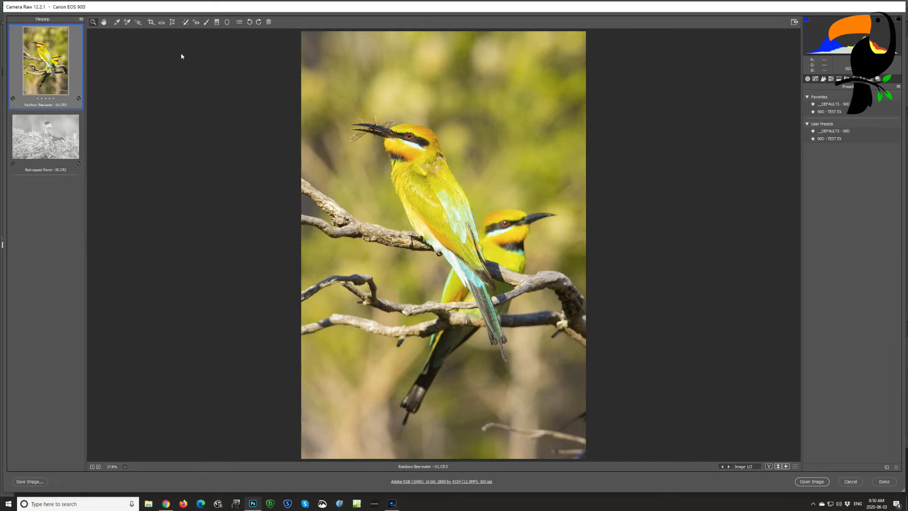
{"action": "left_click", "coordinate": [240, 24]}
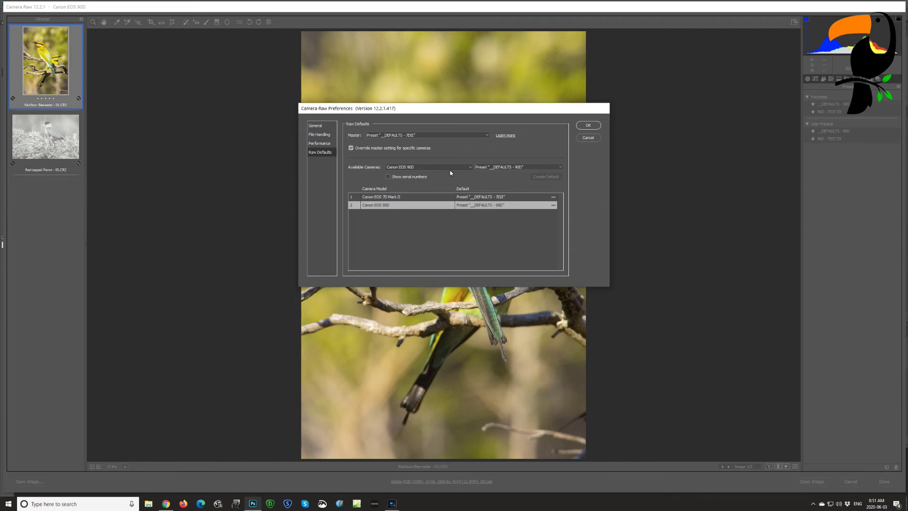
{"action": "left_click", "coordinate": [498, 167]}
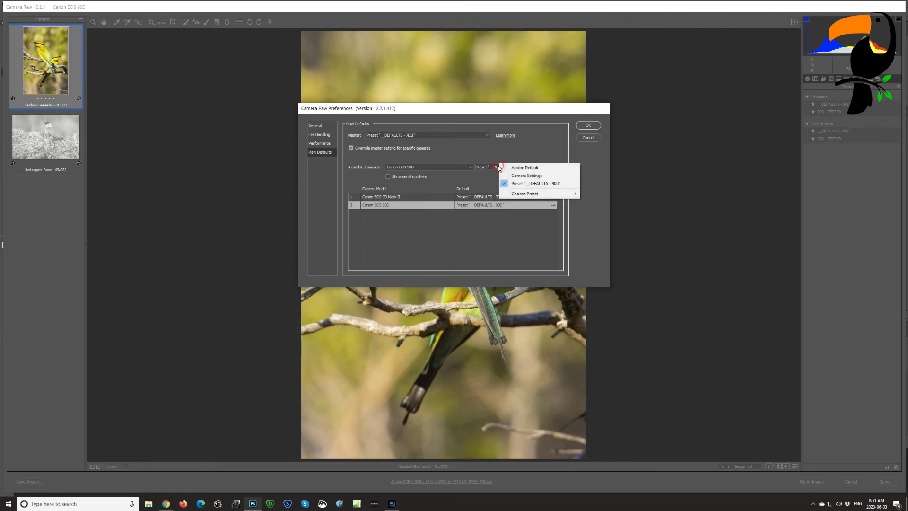
{"action": "mouse_move", "coordinate": [514, 194]}
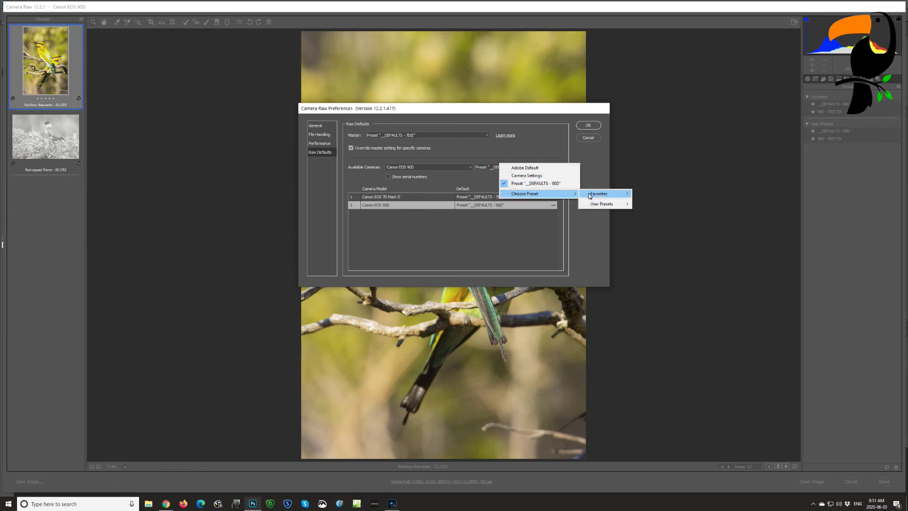
{"action": "mouse_move", "coordinate": [602, 207]}
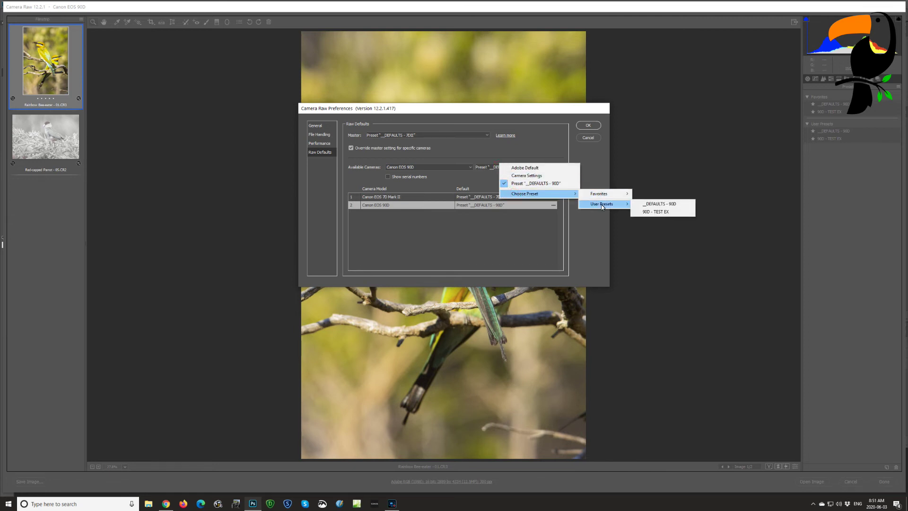
{"action": "left_click", "coordinate": [650, 213]}
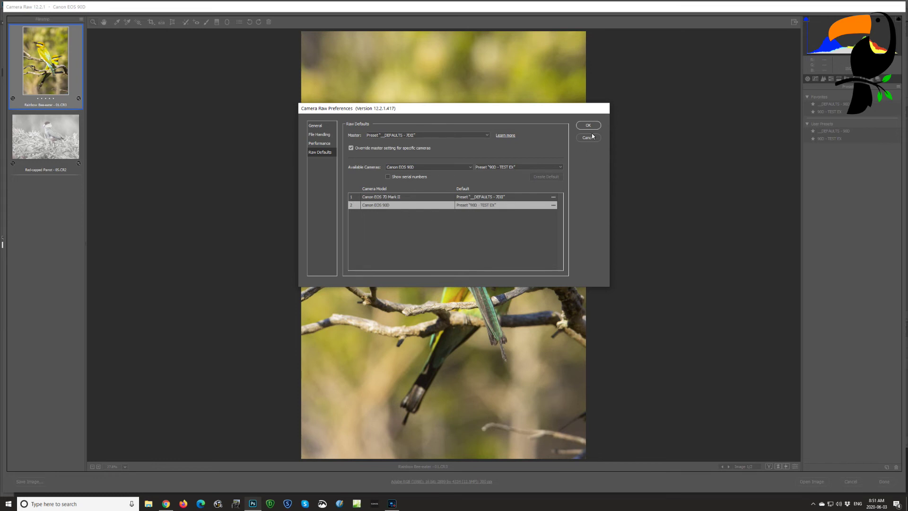
Step: Try to choose another default preset for the Canon EOS 7D Mark II, and accept the Camera Raw preferences
{"action": "left_click", "coordinate": [429, 201]}
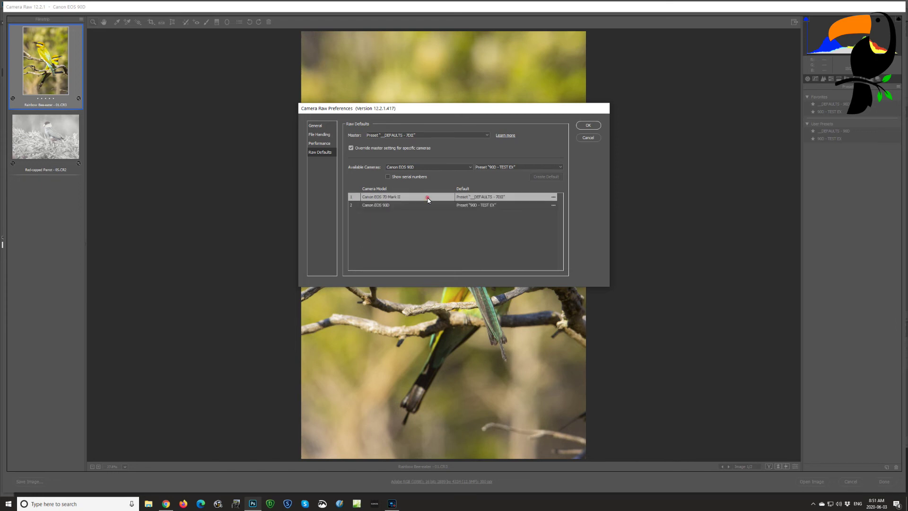
{"action": "left_click", "coordinate": [553, 198]}
{"action": "mouse_move", "coordinate": [573, 223]}
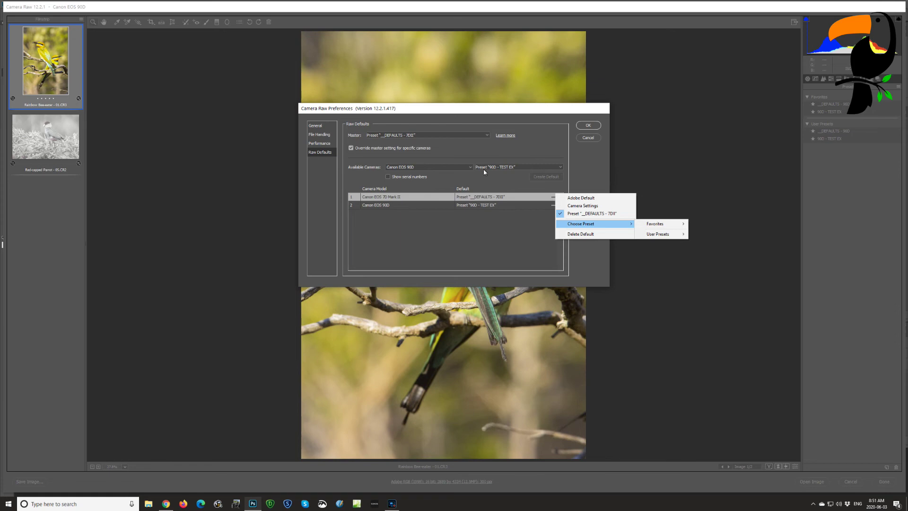
{"action": "left_click", "coordinate": [589, 126]}
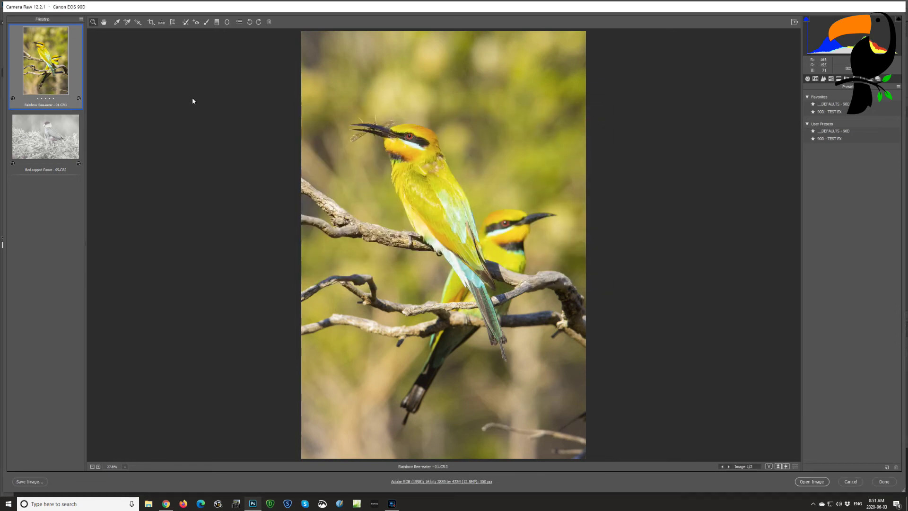
Step: With the parrot photo selected, set the raw default for the Canon EOS 7D Mark II to "7D II - TEST EX" and accept the preferences
{"action": "left_click", "coordinate": [60, 139]}
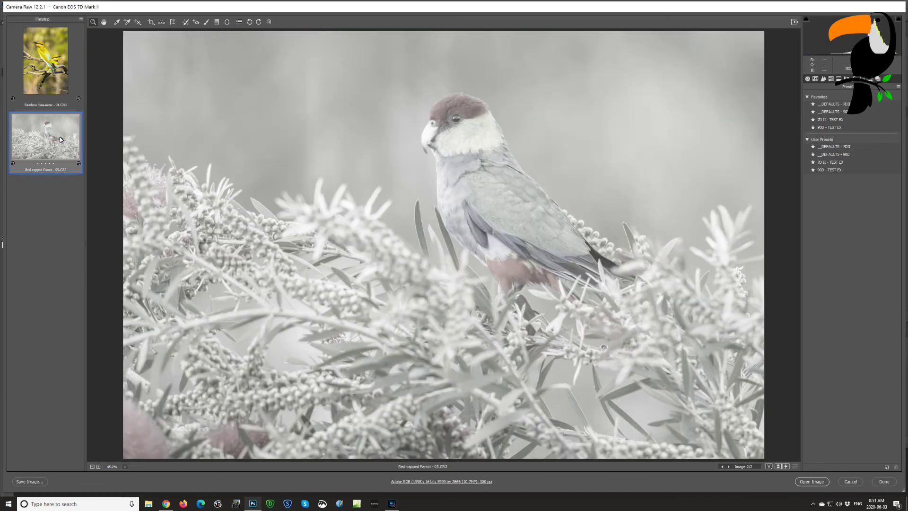
{"action": "left_click", "coordinate": [241, 23]}
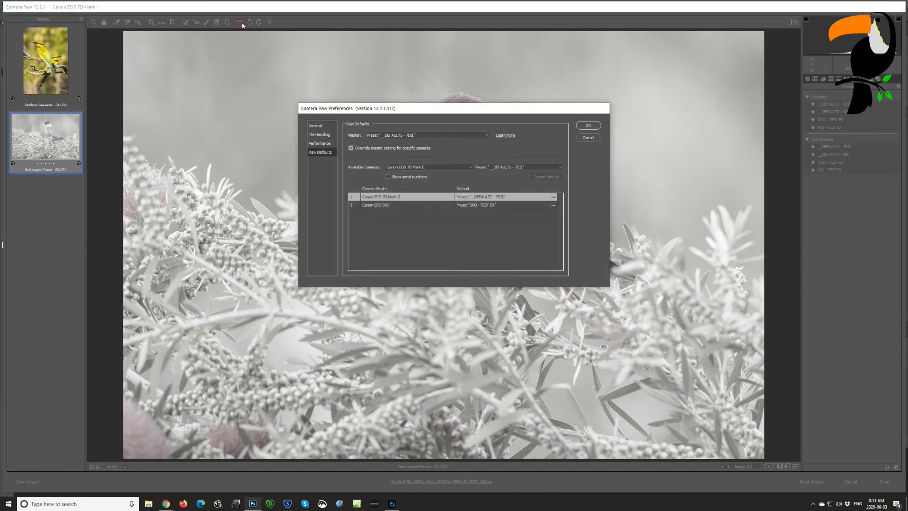
{"action": "left_click", "coordinate": [554, 198]}
{"action": "mouse_move", "coordinate": [611, 224]}
{"action": "mouse_move", "coordinate": [653, 227]}
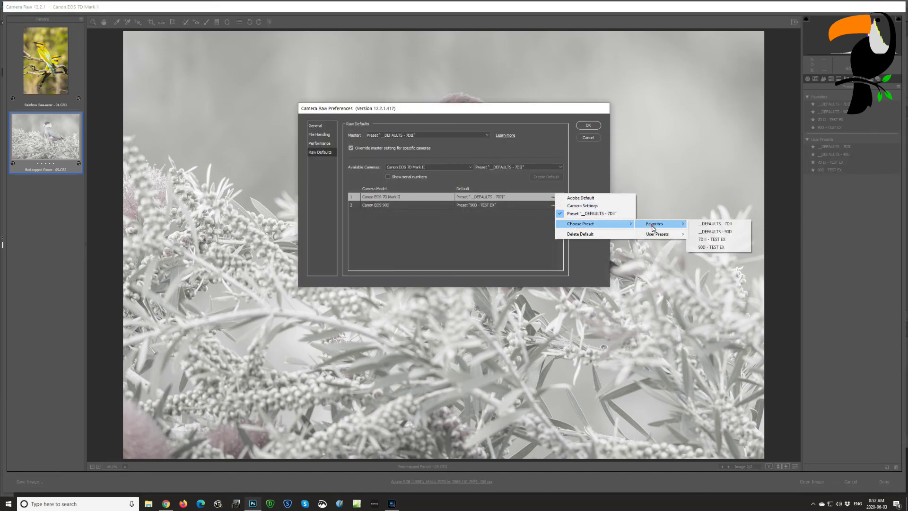
{"action": "left_click", "coordinate": [714, 240]}
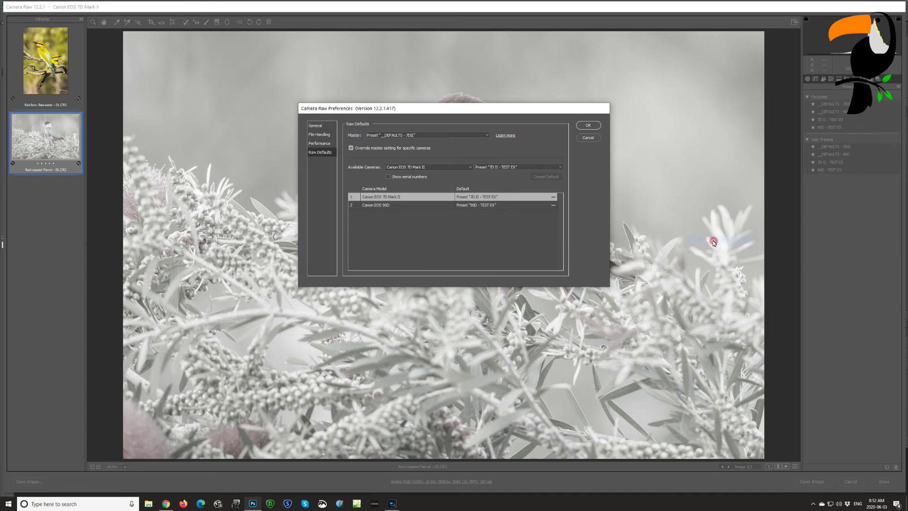
{"action": "left_click", "coordinate": [595, 127]}
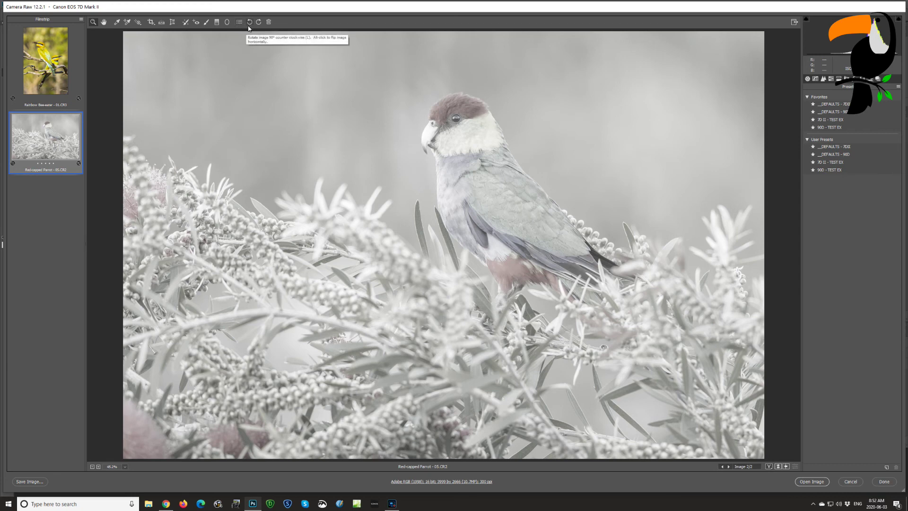
{"action": "left_click", "coordinate": [898, 88]}
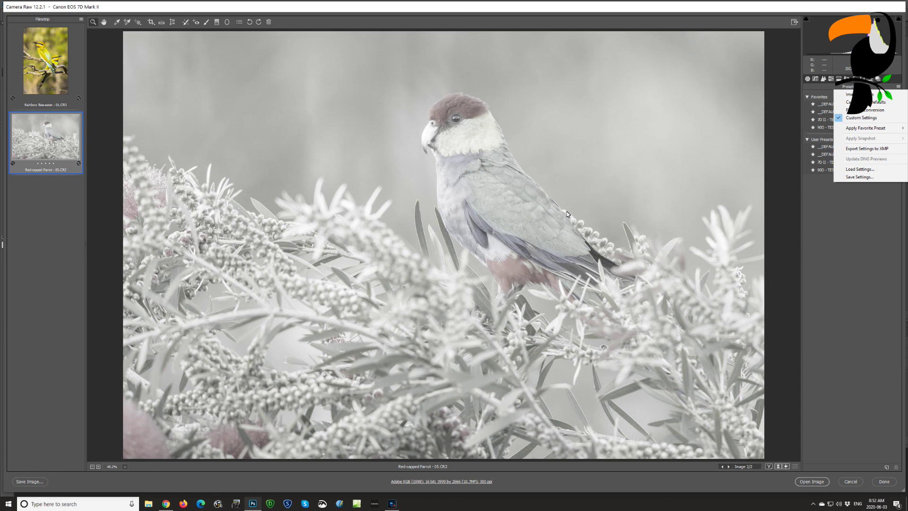
{"action": "left_click", "coordinate": [514, 243]}
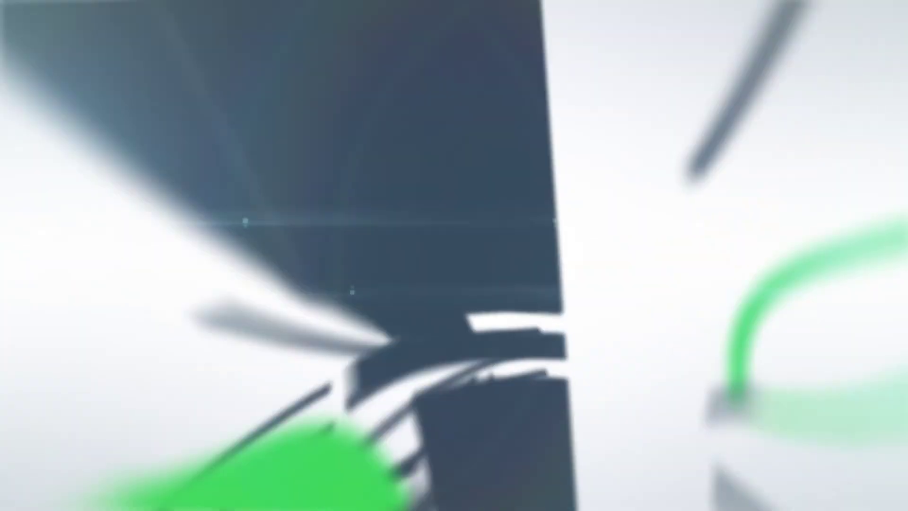